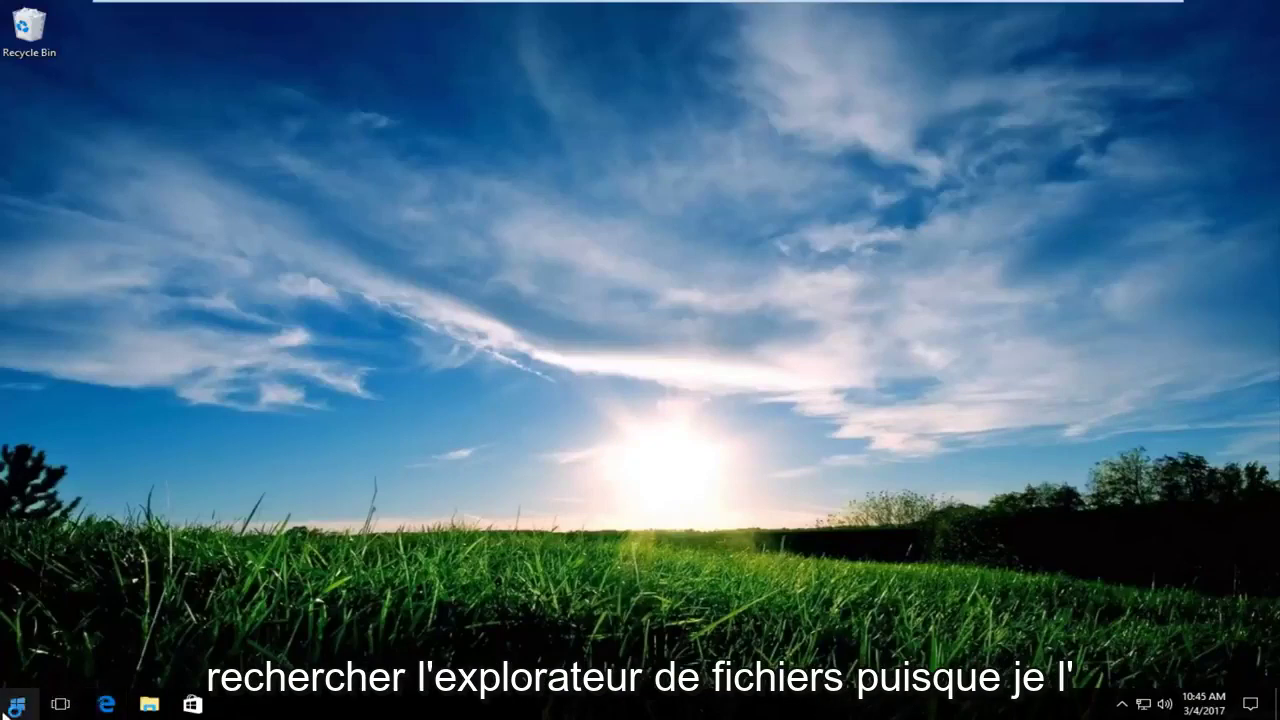
- Open File Explorer and go to %SystemRoot%\System32 through the address bar
left_click(146, 705)
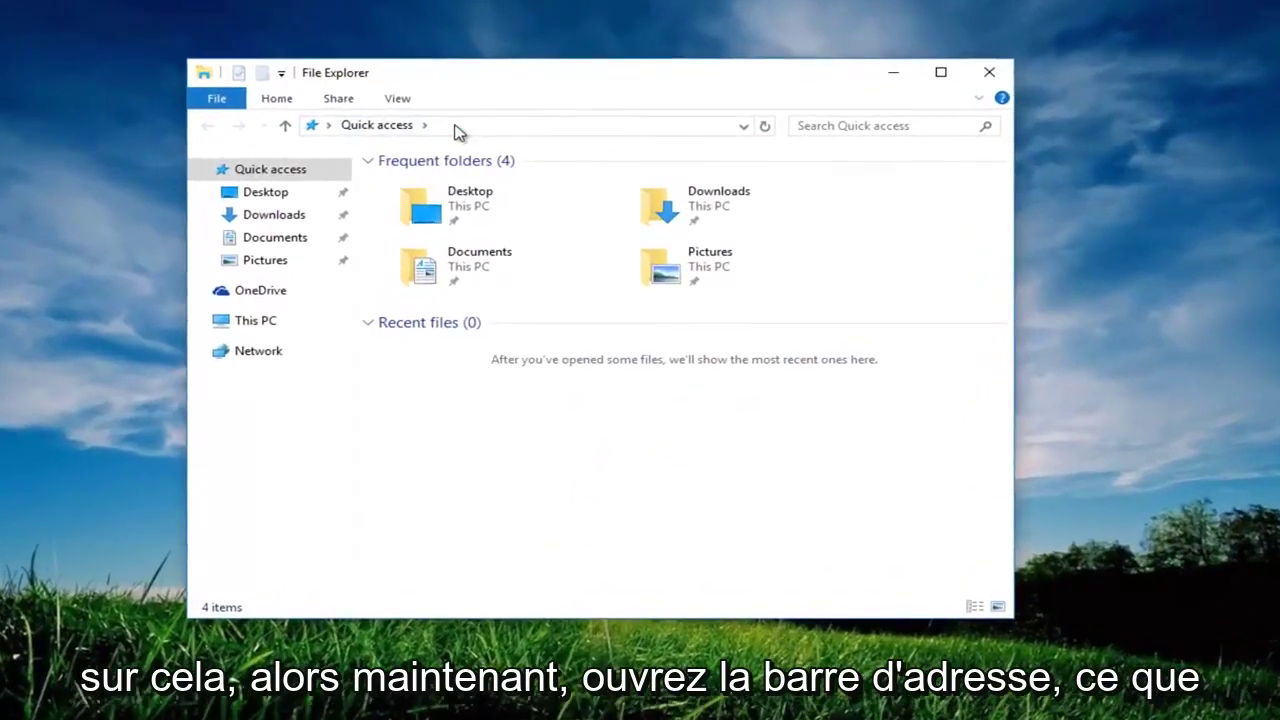
left_click(436, 126)
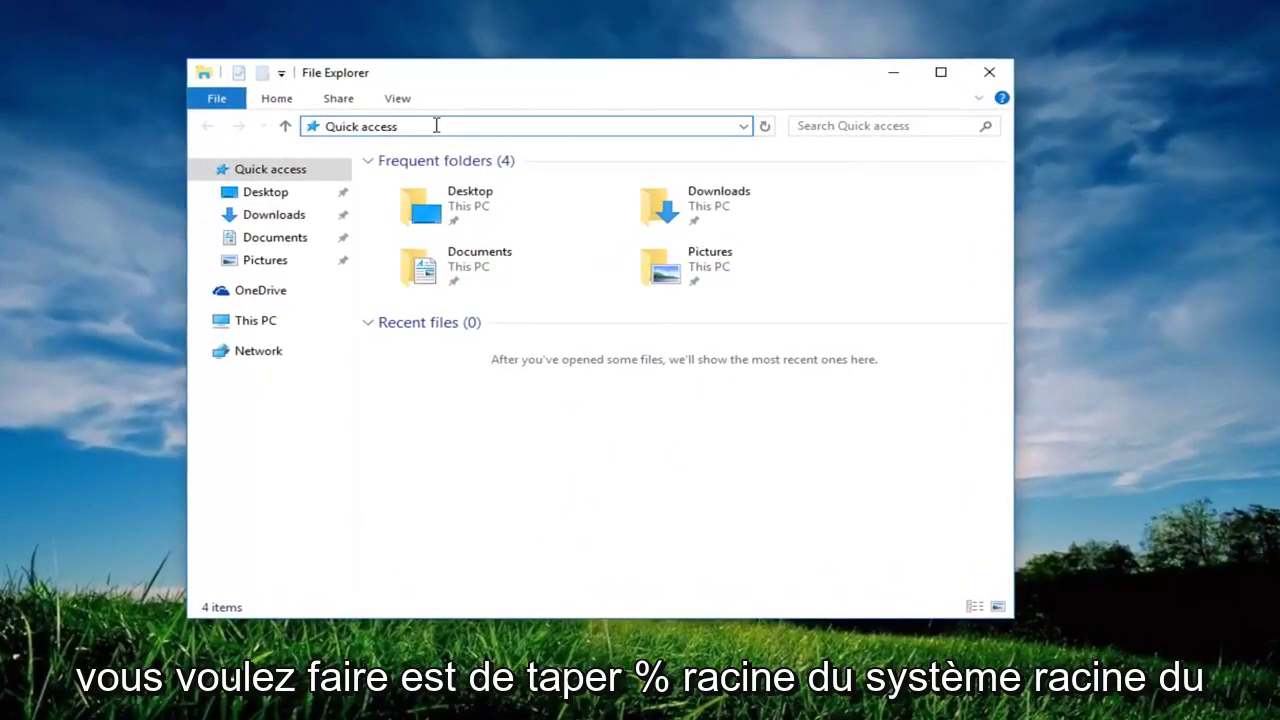
key("BackSpace")
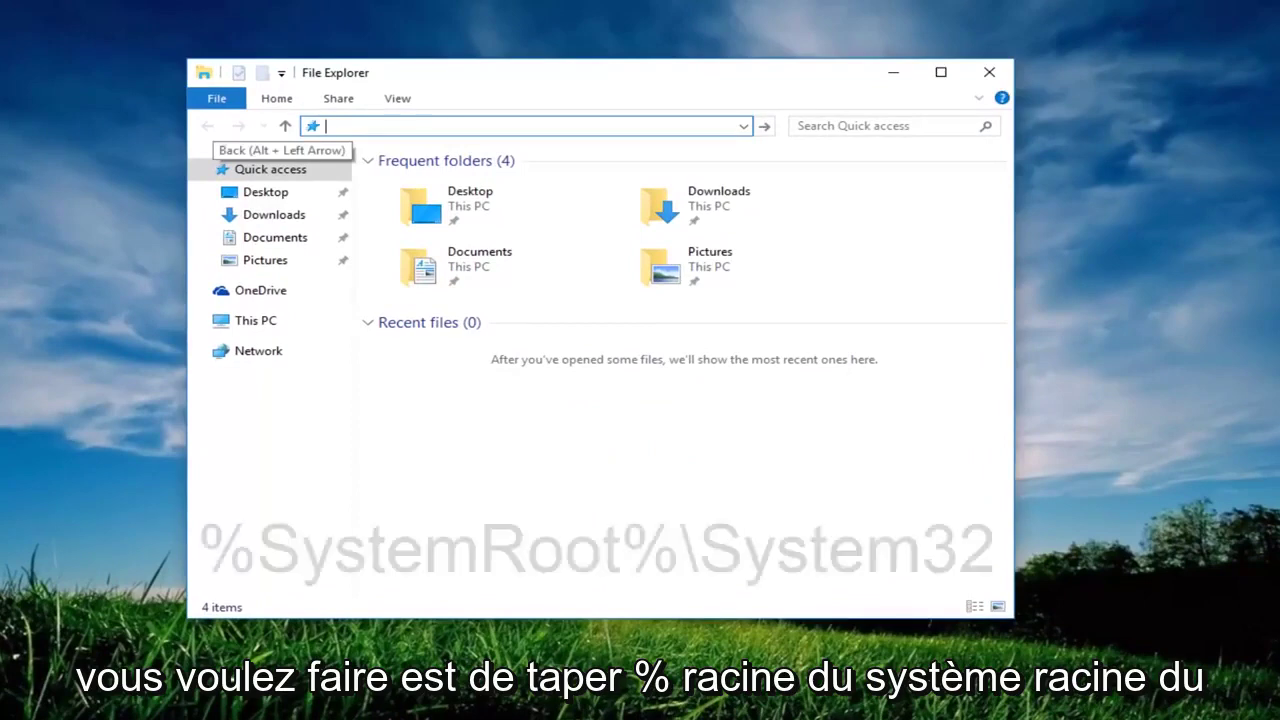
type("%")
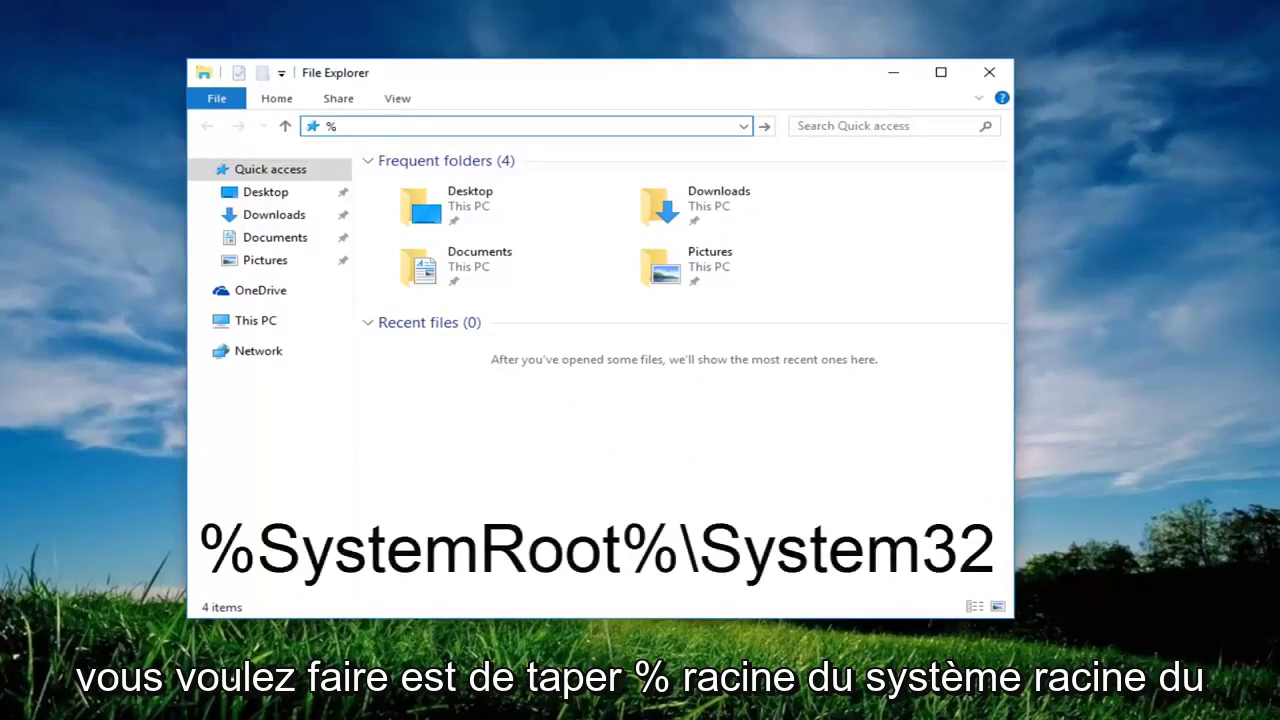
type("SystemRoot")
key("BackSpace")
key("BackSpace")
key("BackSpace")
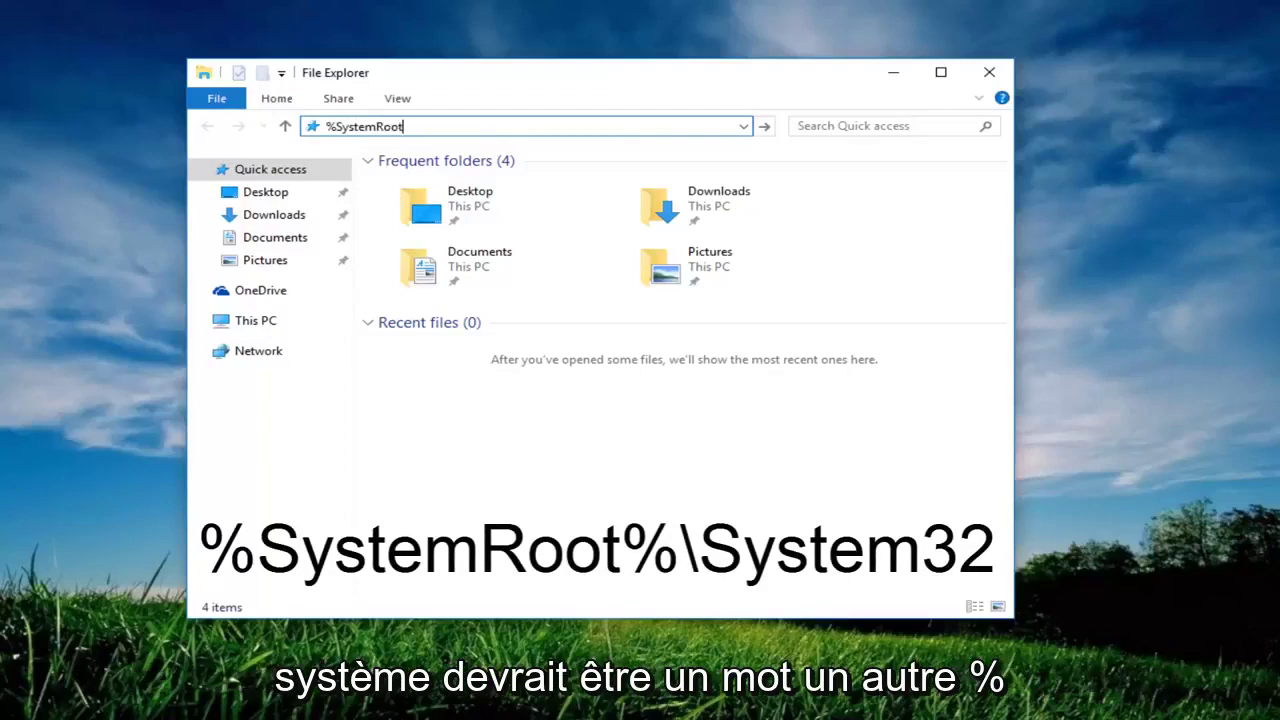
type("%")
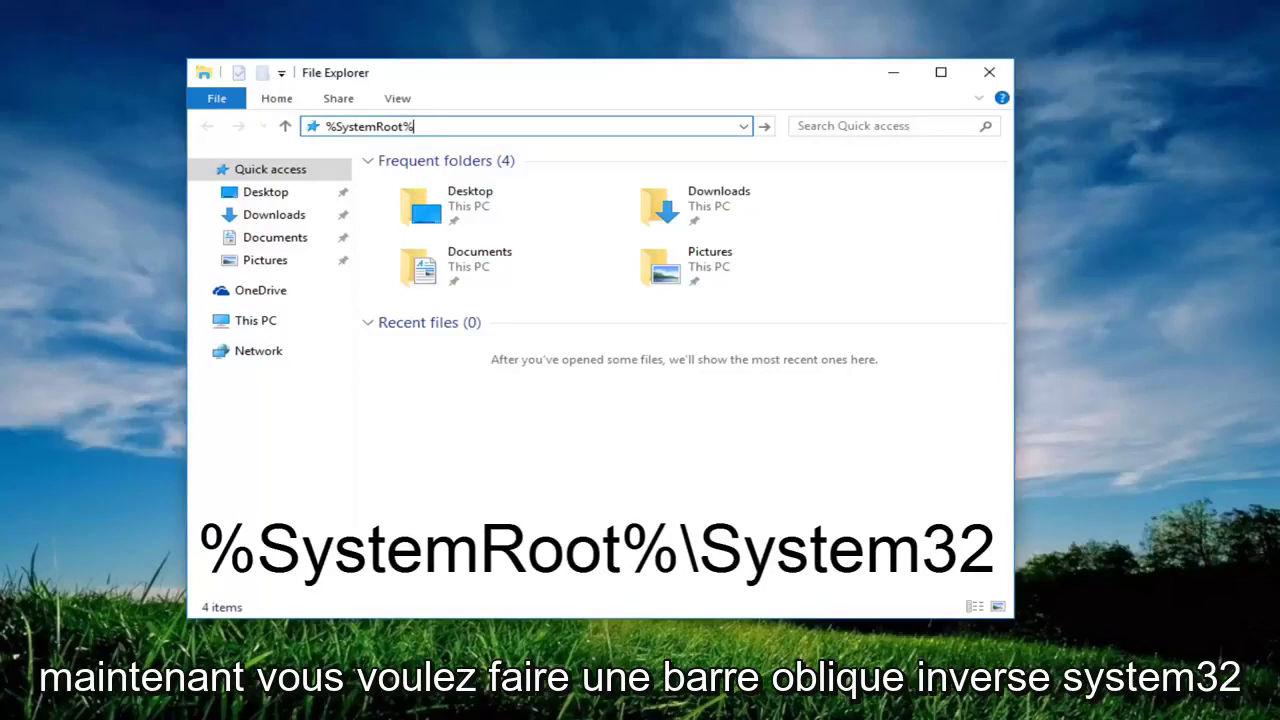
type("\\")
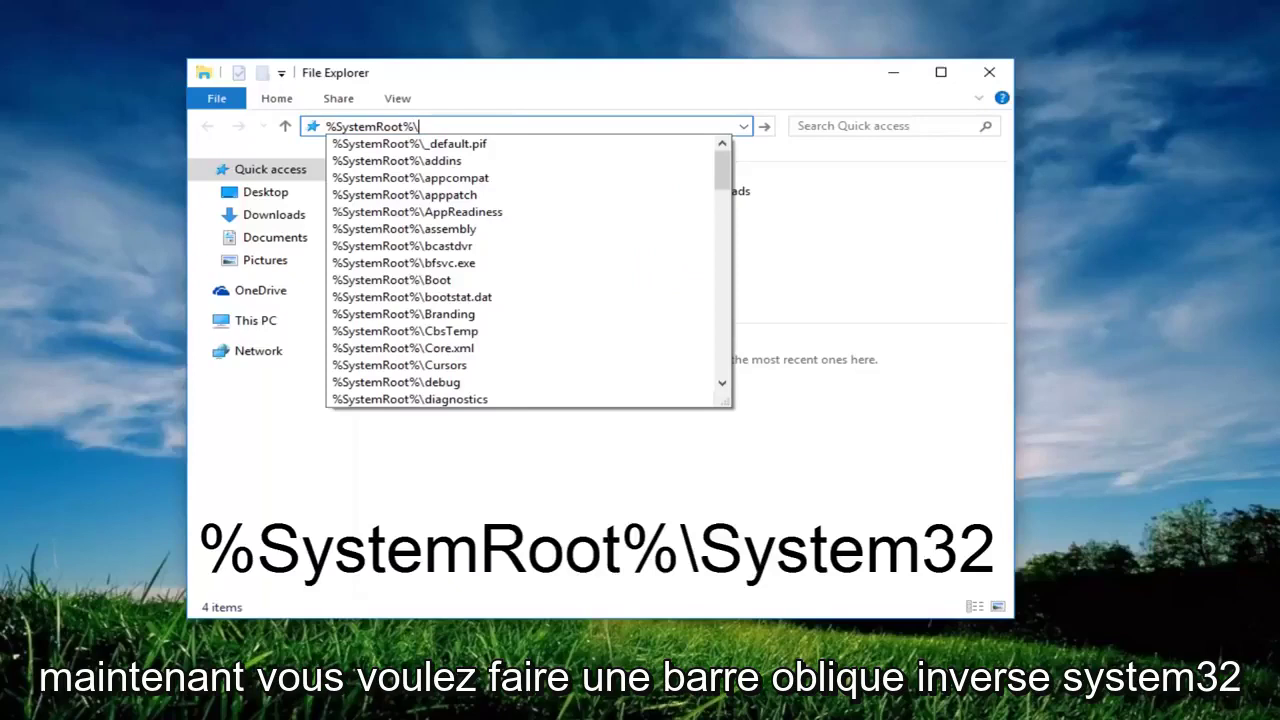
type("System32")
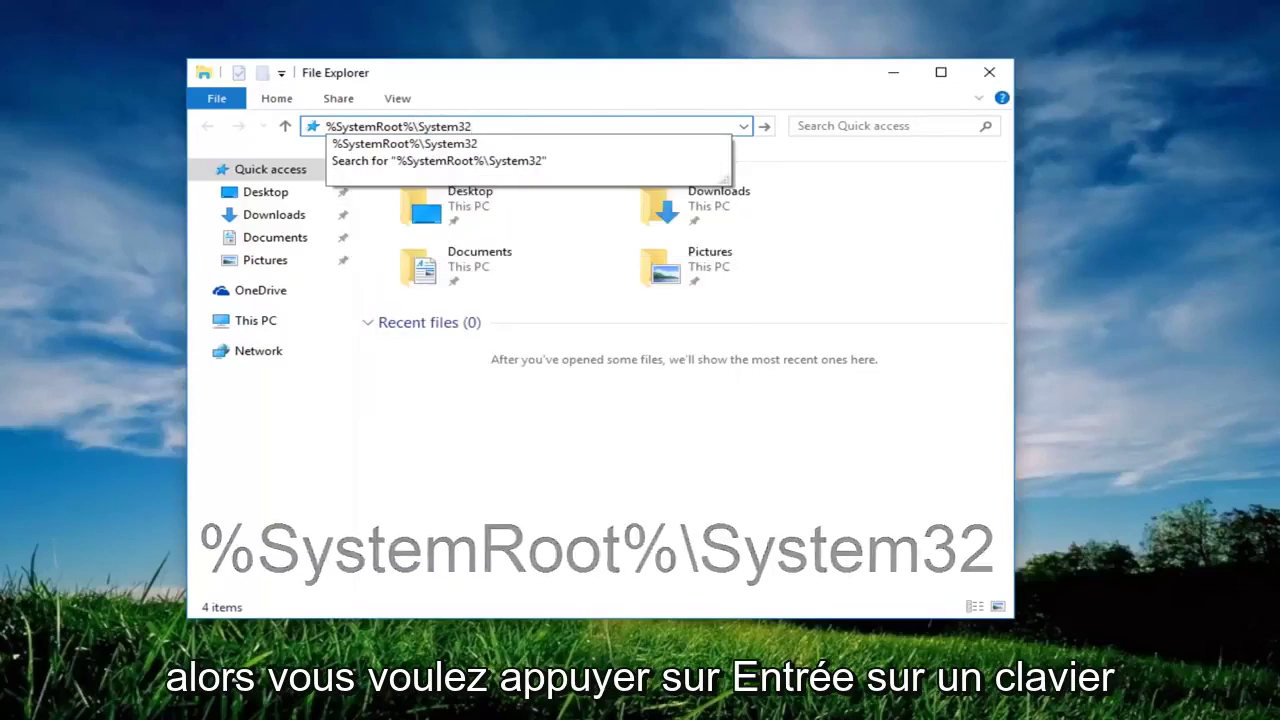
key("Return")
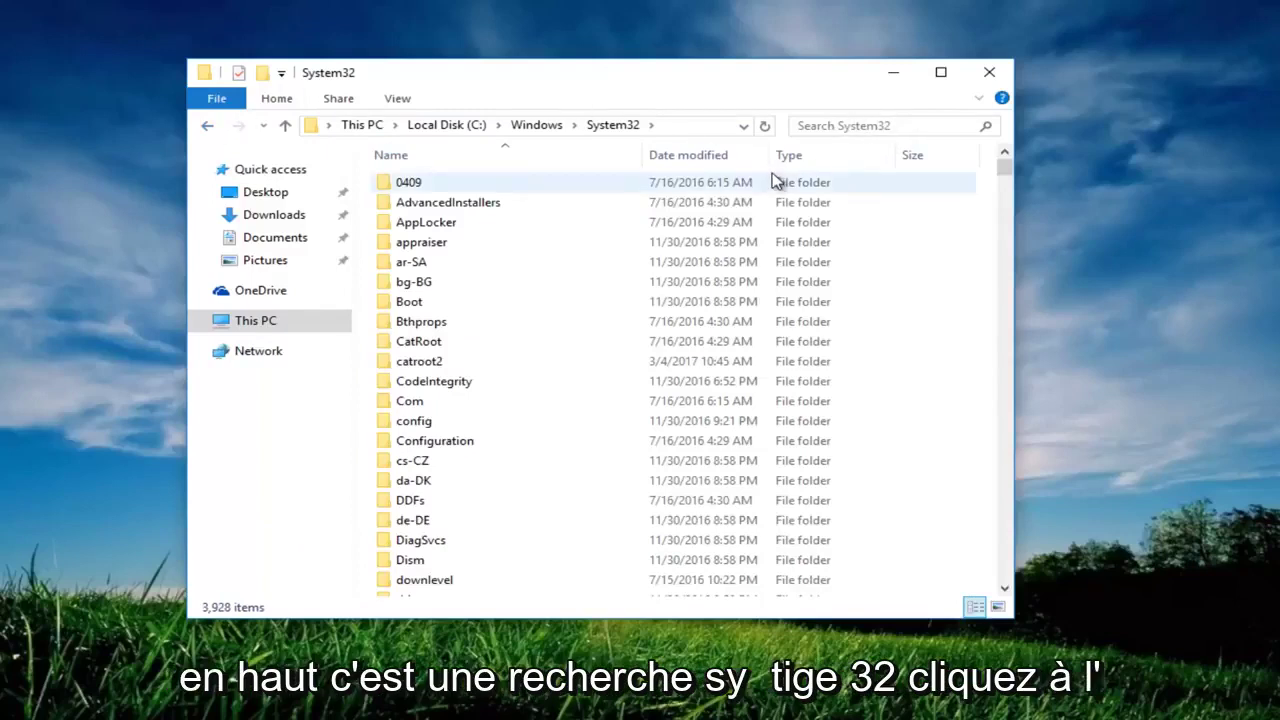
- Search System32 for '.cpl' to list all 38 Control Panel item files
left_click(812, 126)
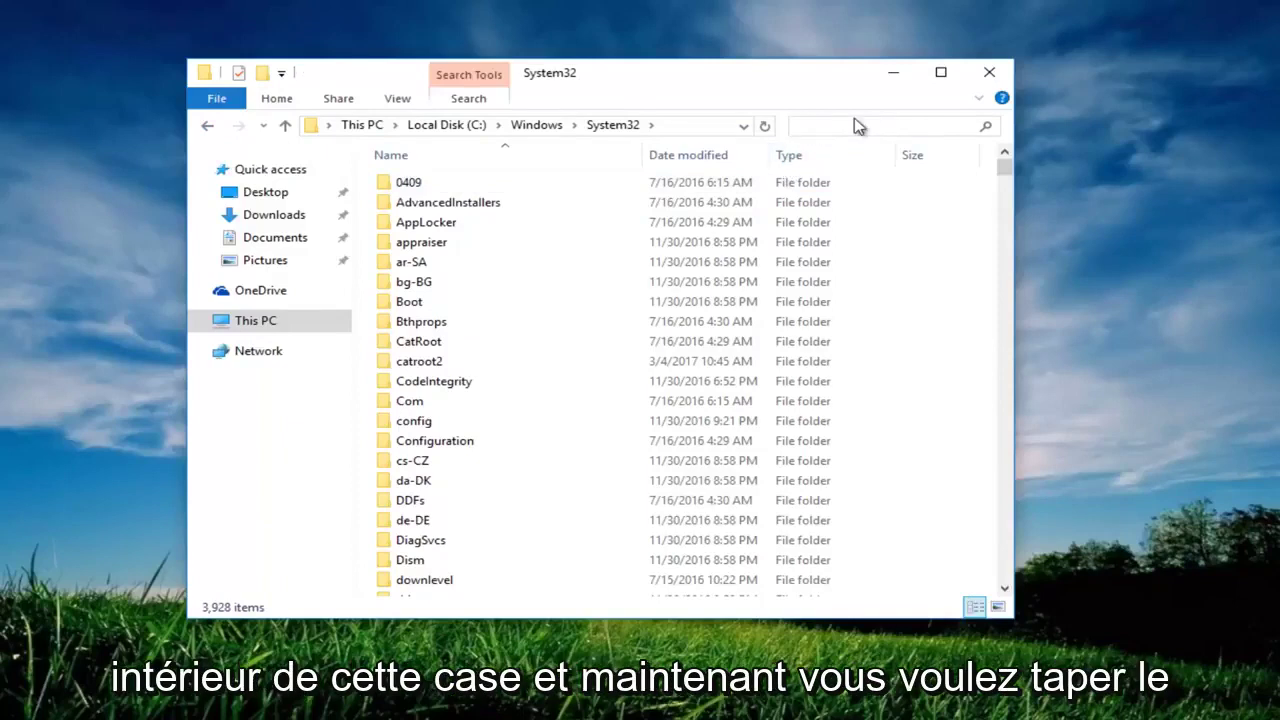
type(".")
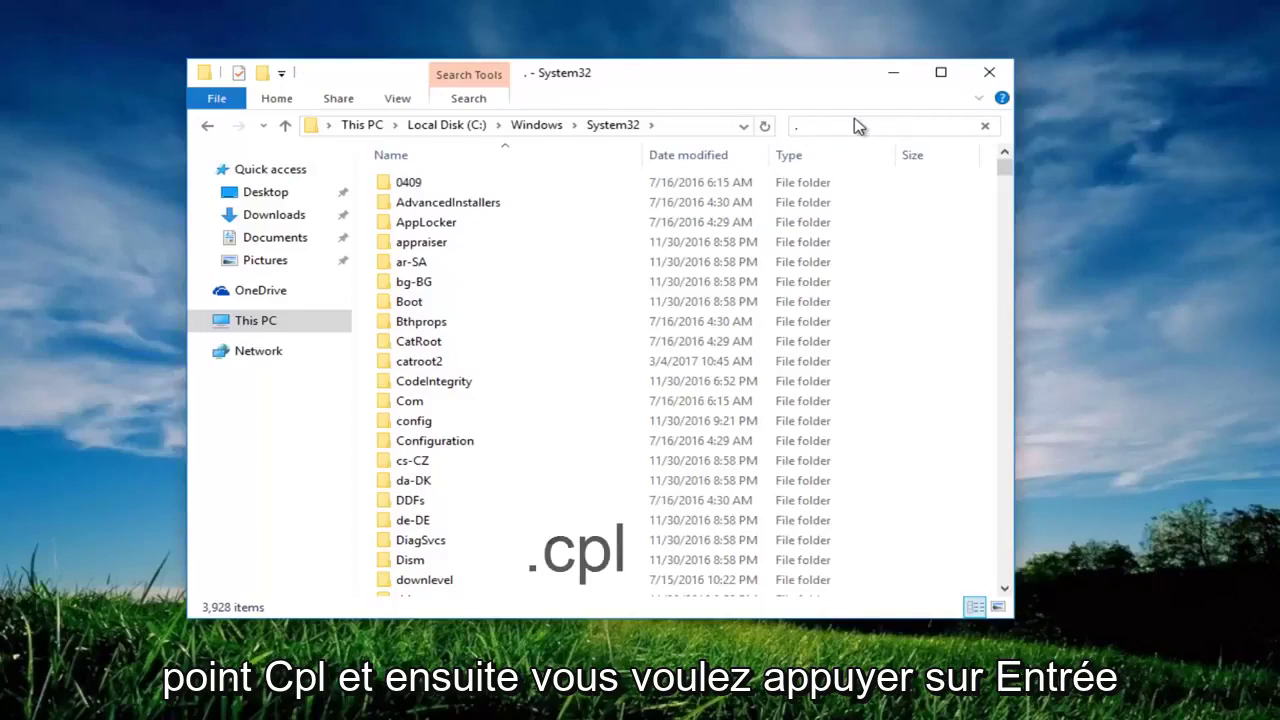
type("cpl")
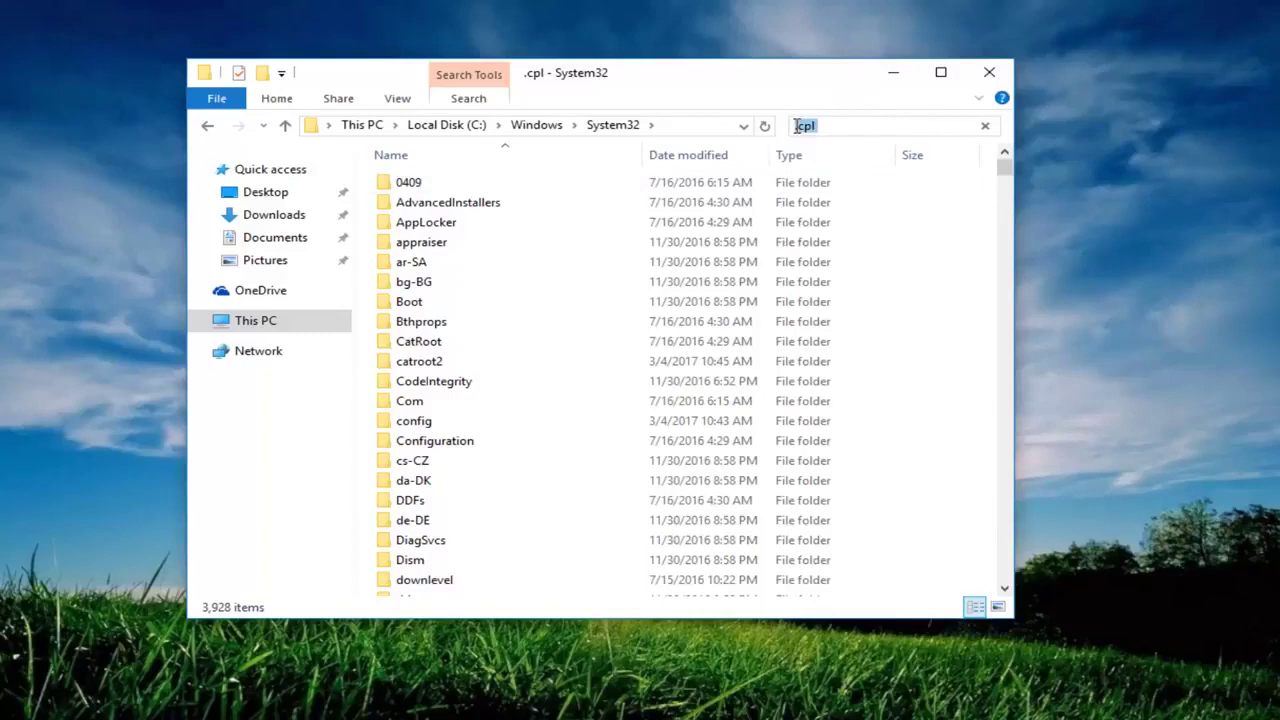
type("h")
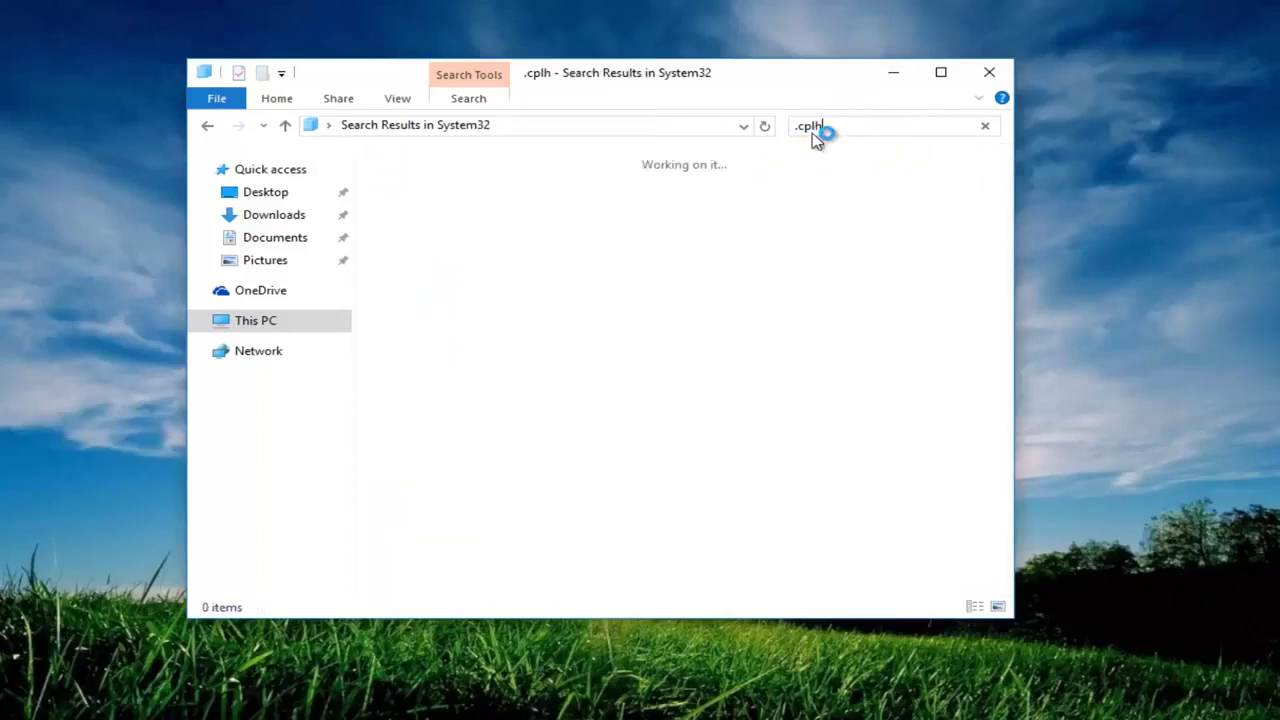
key("BackSpace")
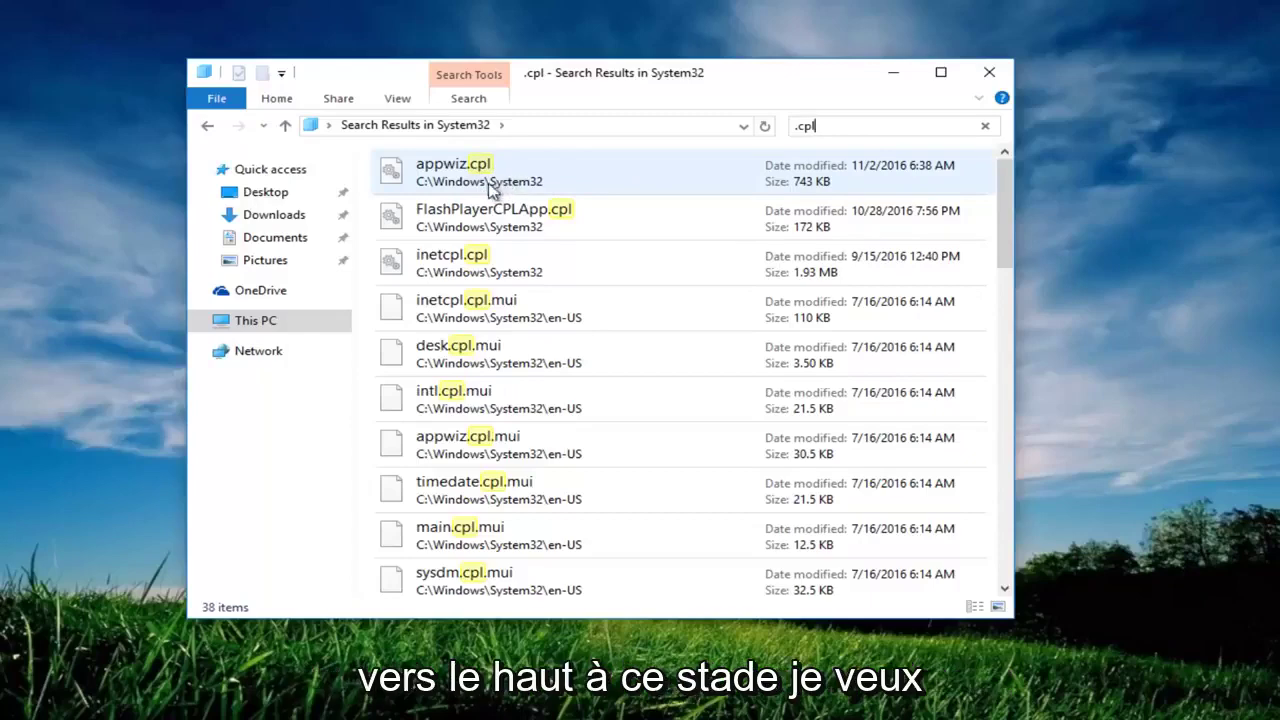
double_click(491, 184)
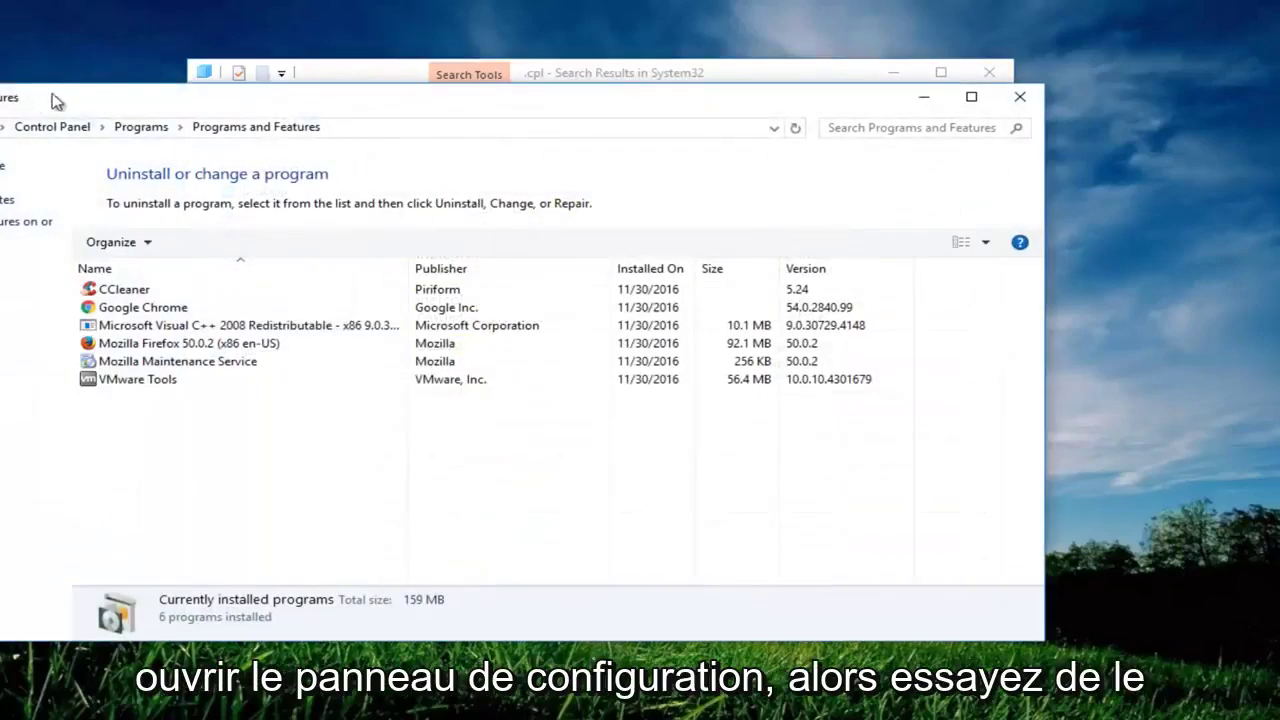
left_click_drag(94, 103, 251, 173)
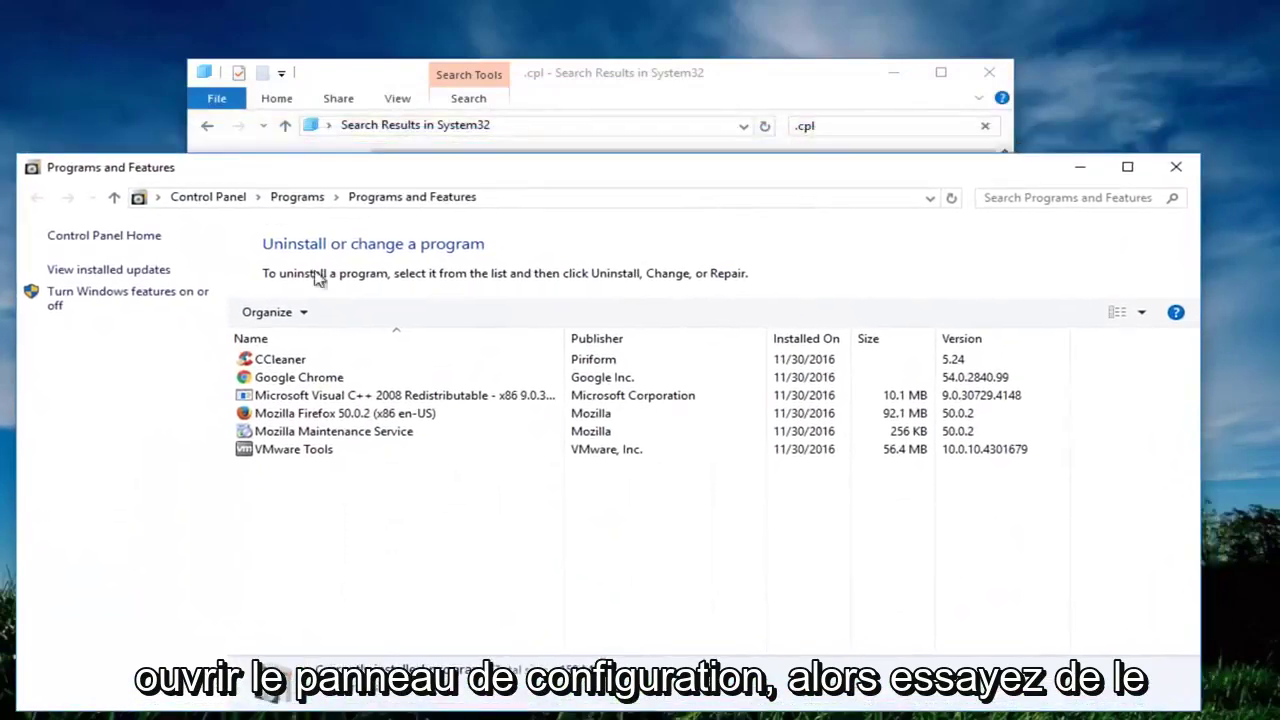
left_click(1176, 167)
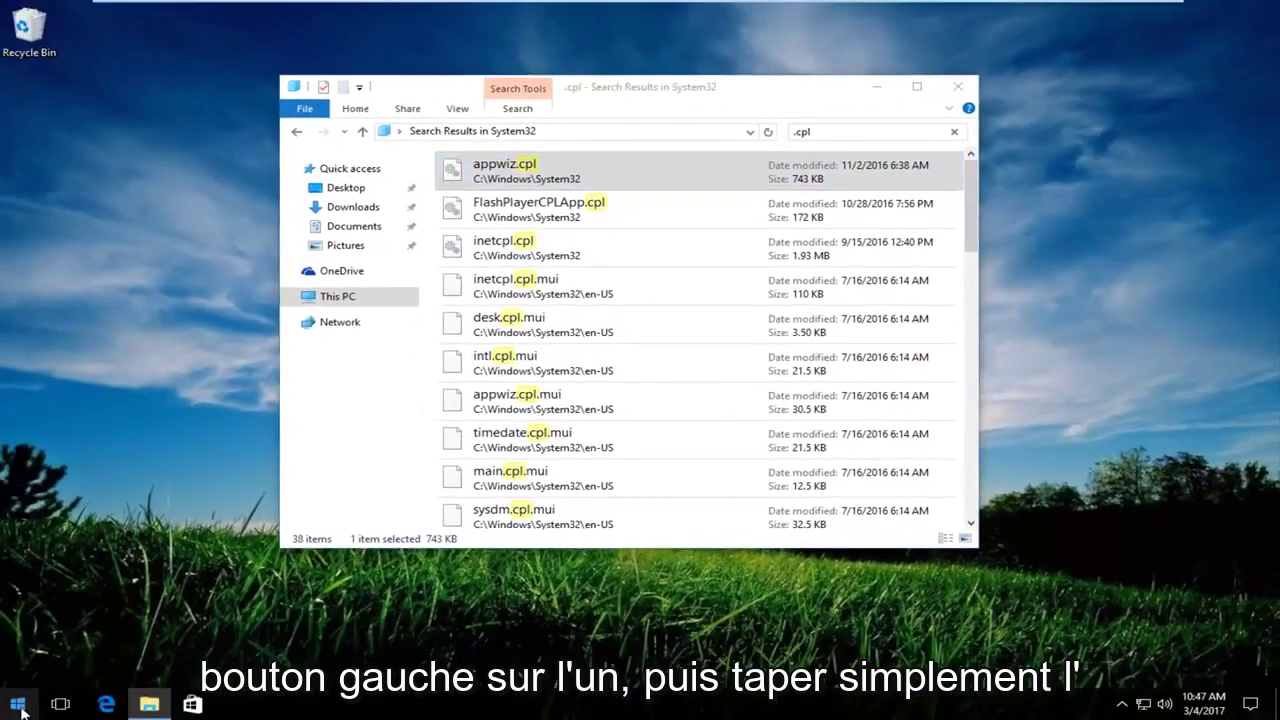
- Launch appwiz.cpl from the Run box, then close Programs and Features
right_click(17, 705)
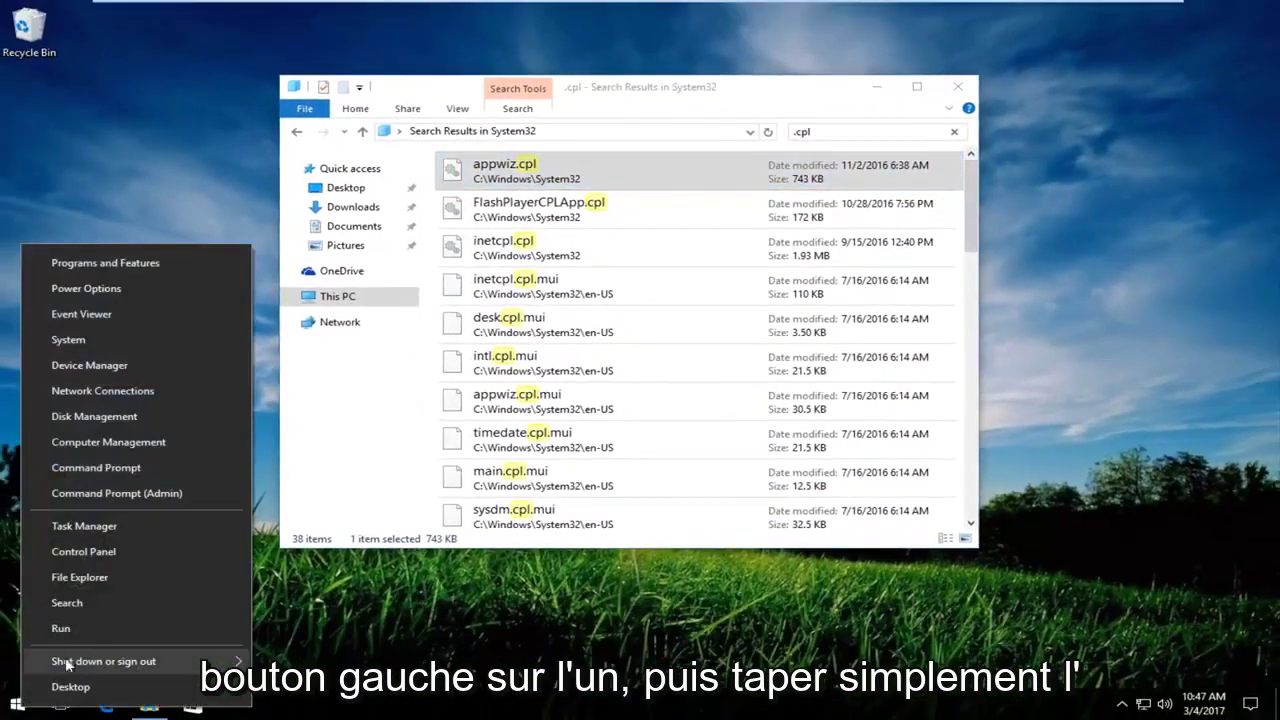
left_click(64, 630)
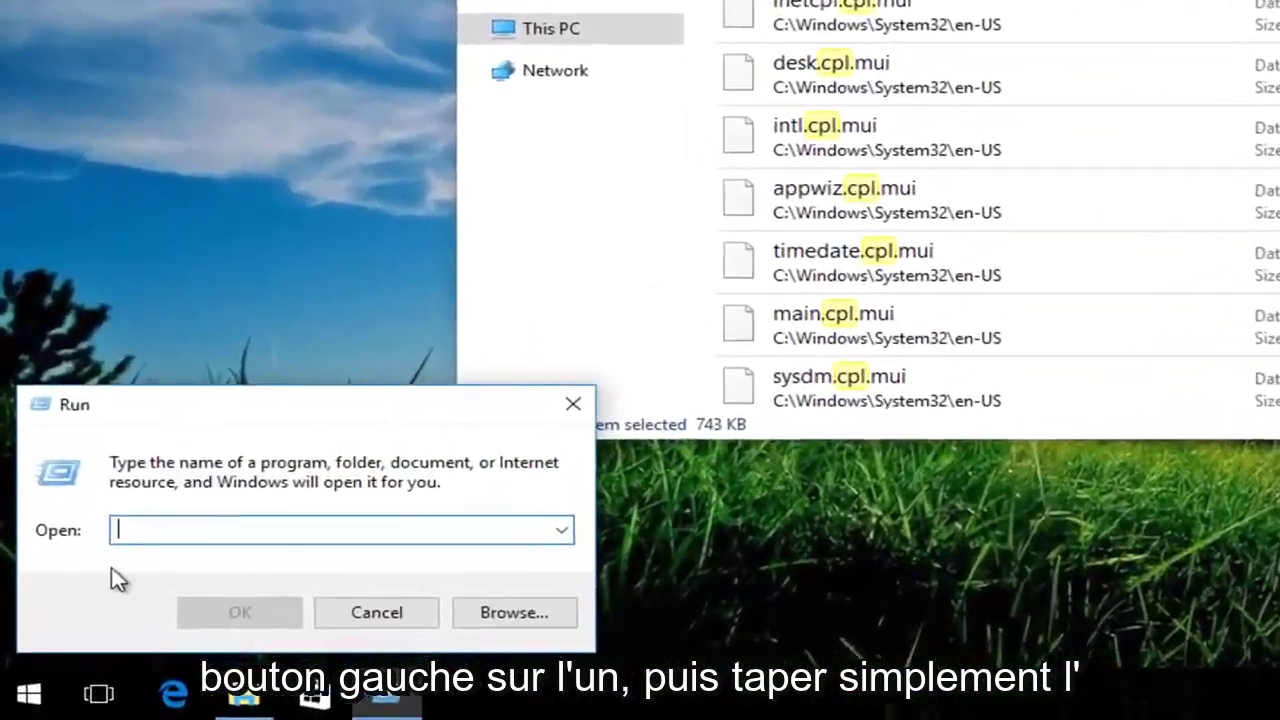
type("appwiz.")
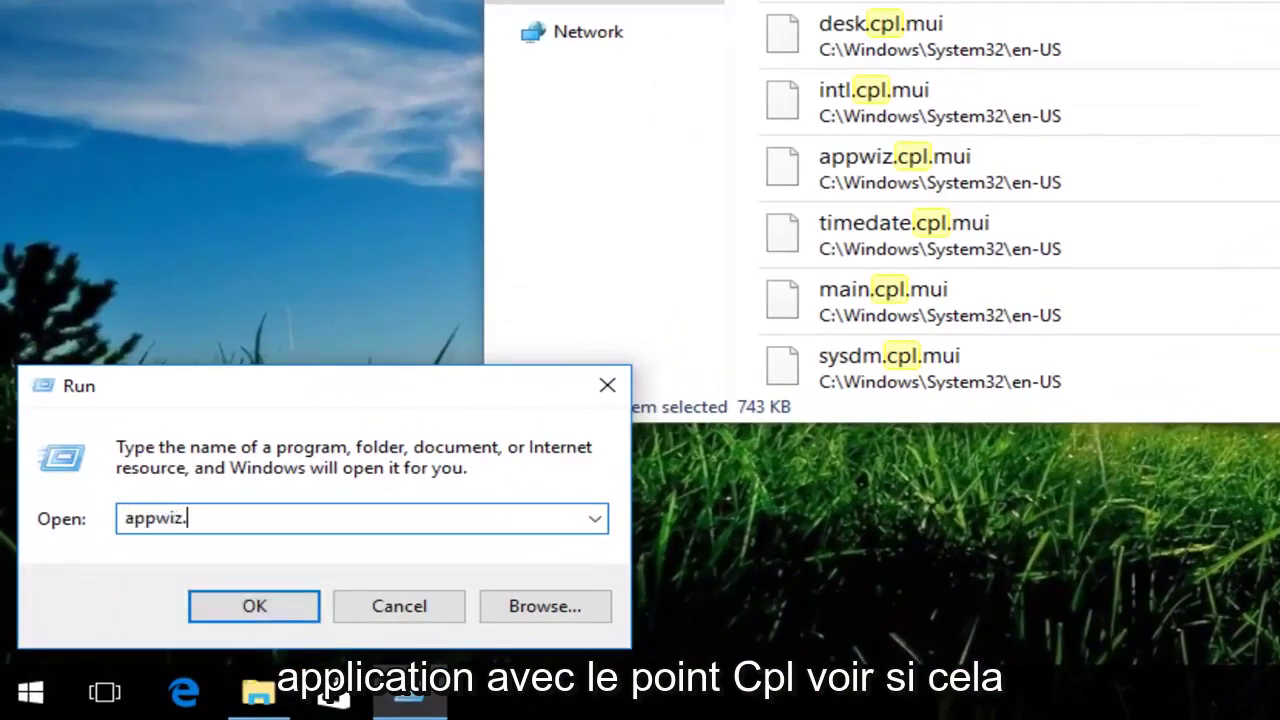
type("cpl")
key("Return")
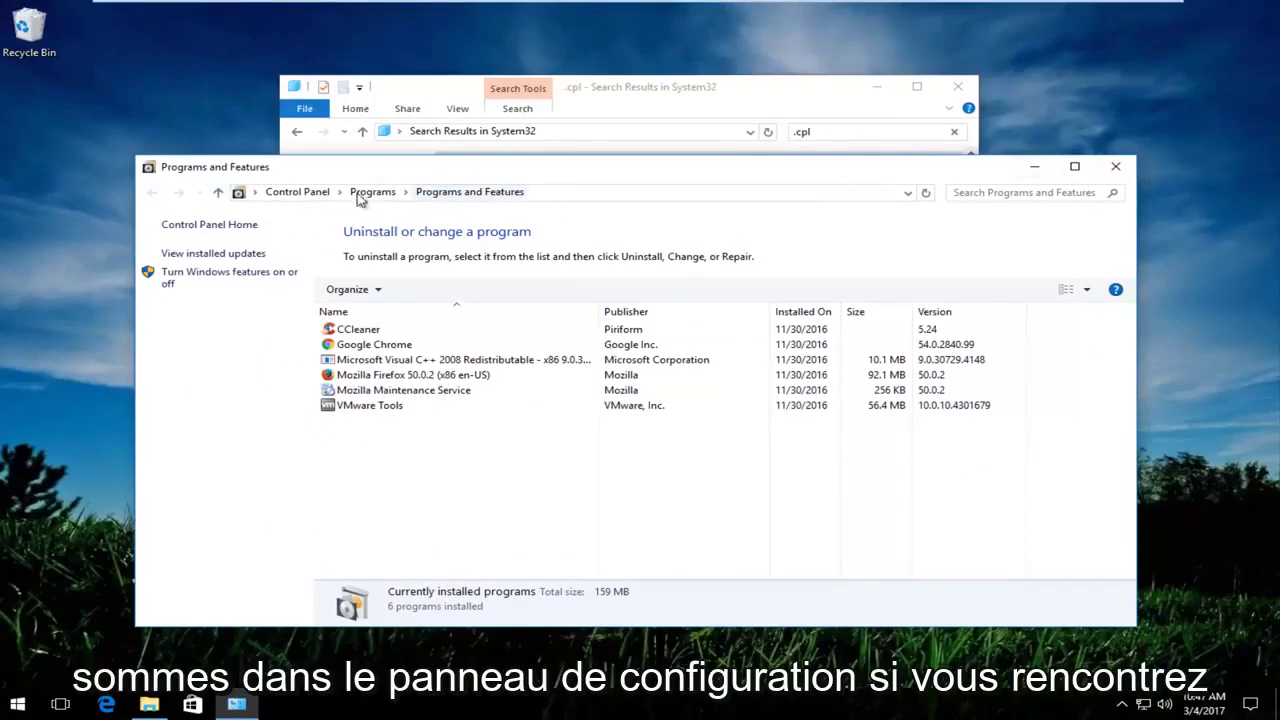
left_click(1116, 166)
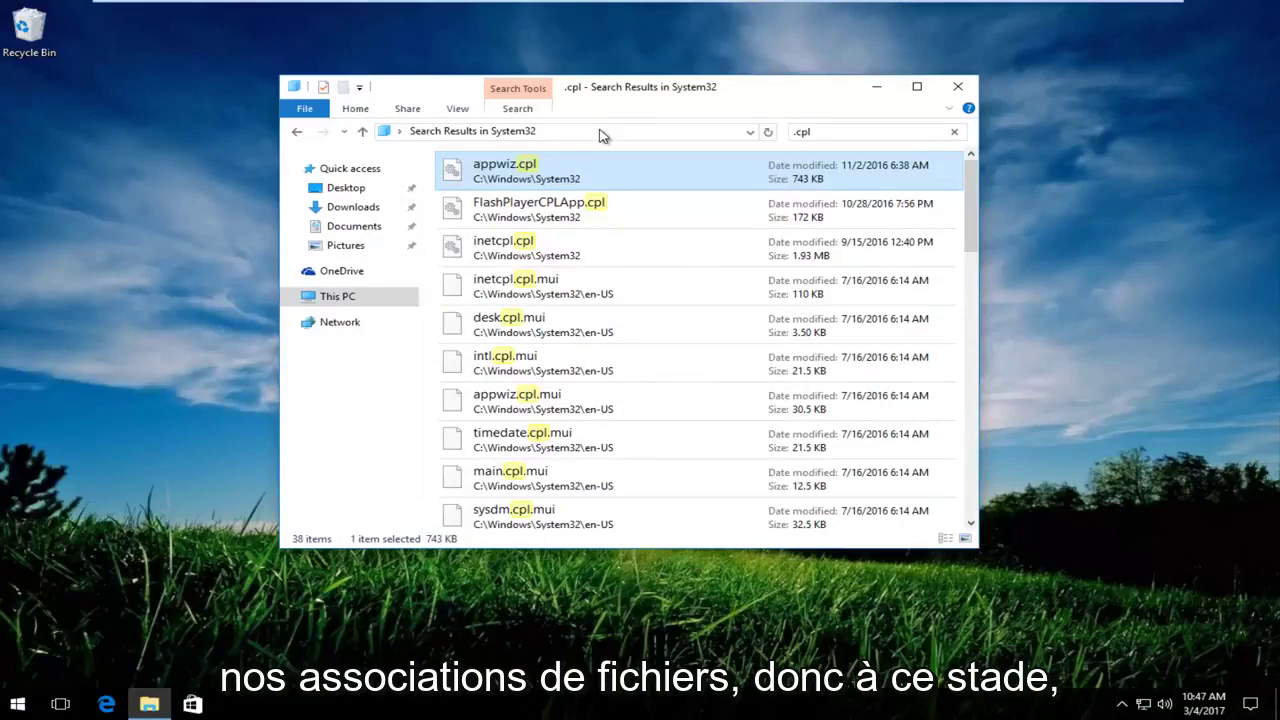
- Close the .cpl search window and search the Start menu for 'default program'
left_click(962, 89)
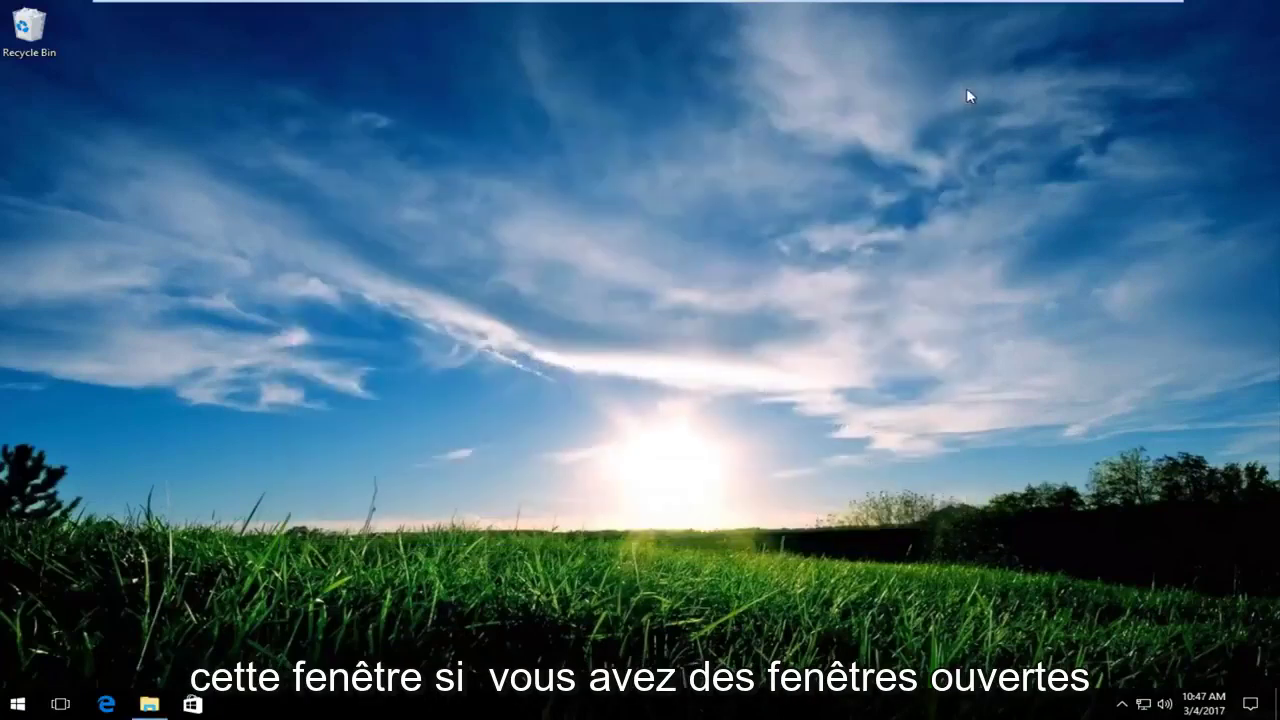
left_click(17, 706)
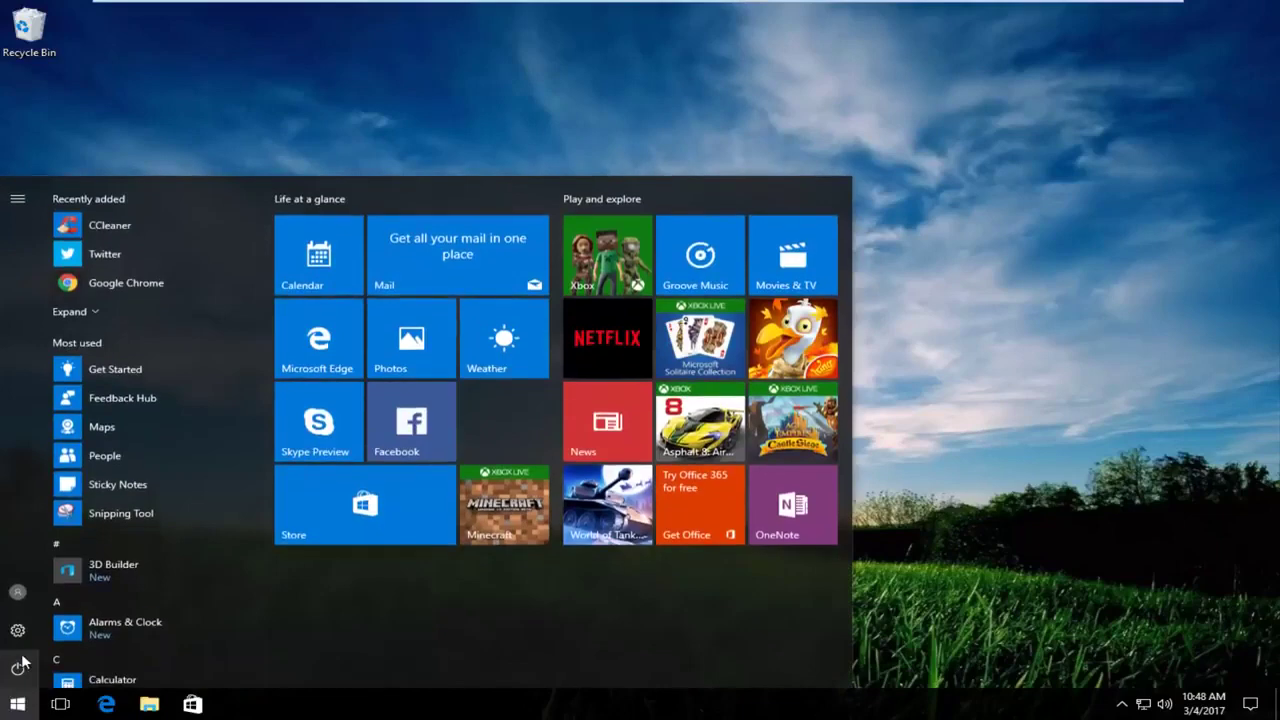
left_click(19, 666)
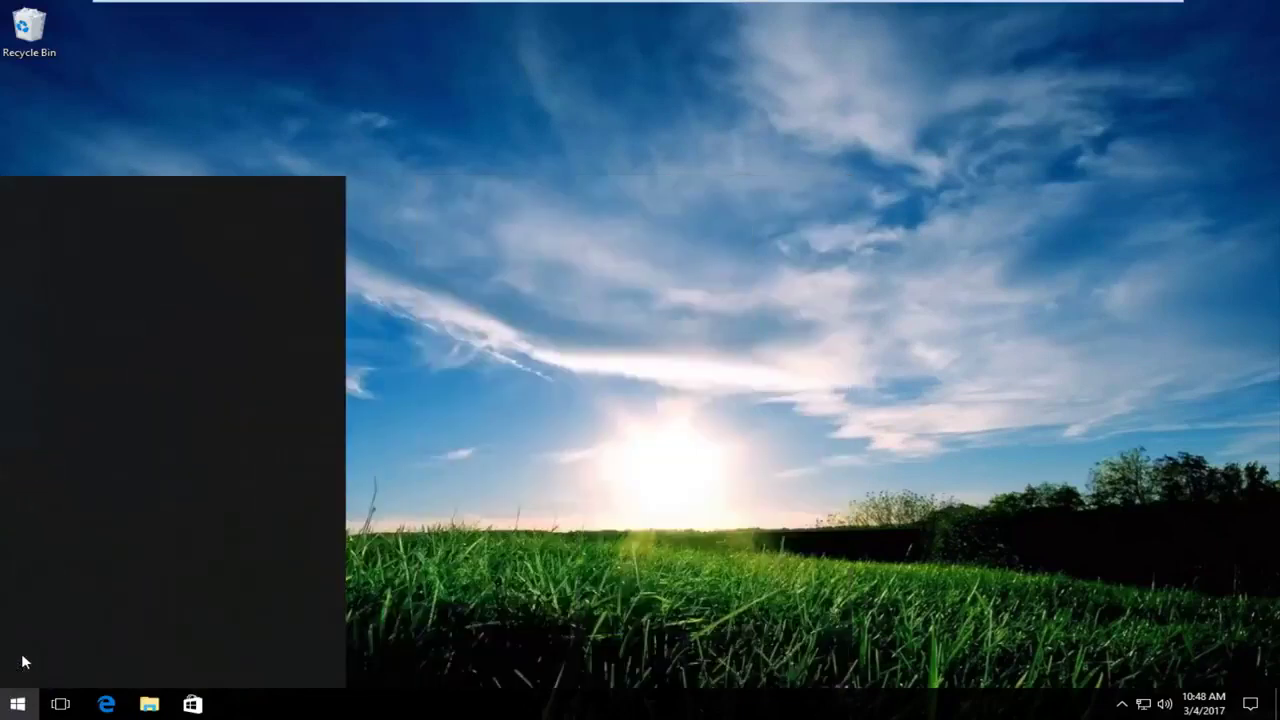
type("set a")
key("BackSpace")
key("BackSpace")
key("BackSpace")
key("BackSpace")
key("BackSpace")
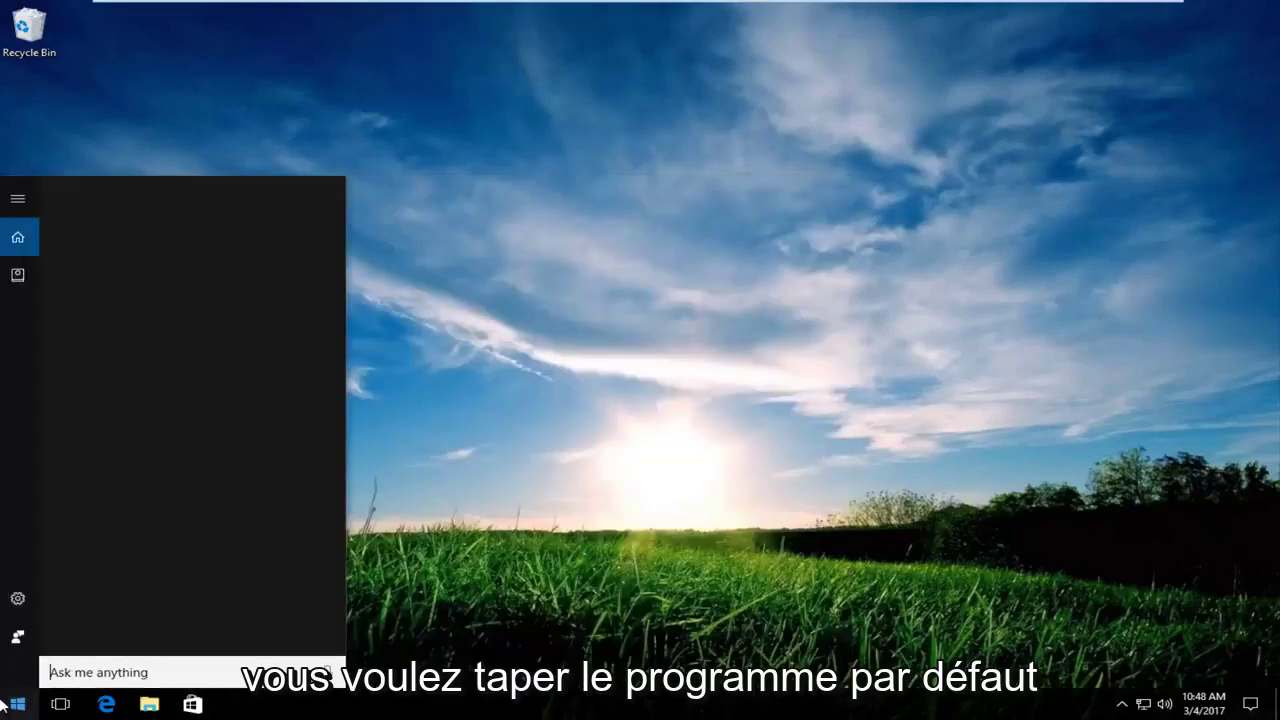
type("default pro")
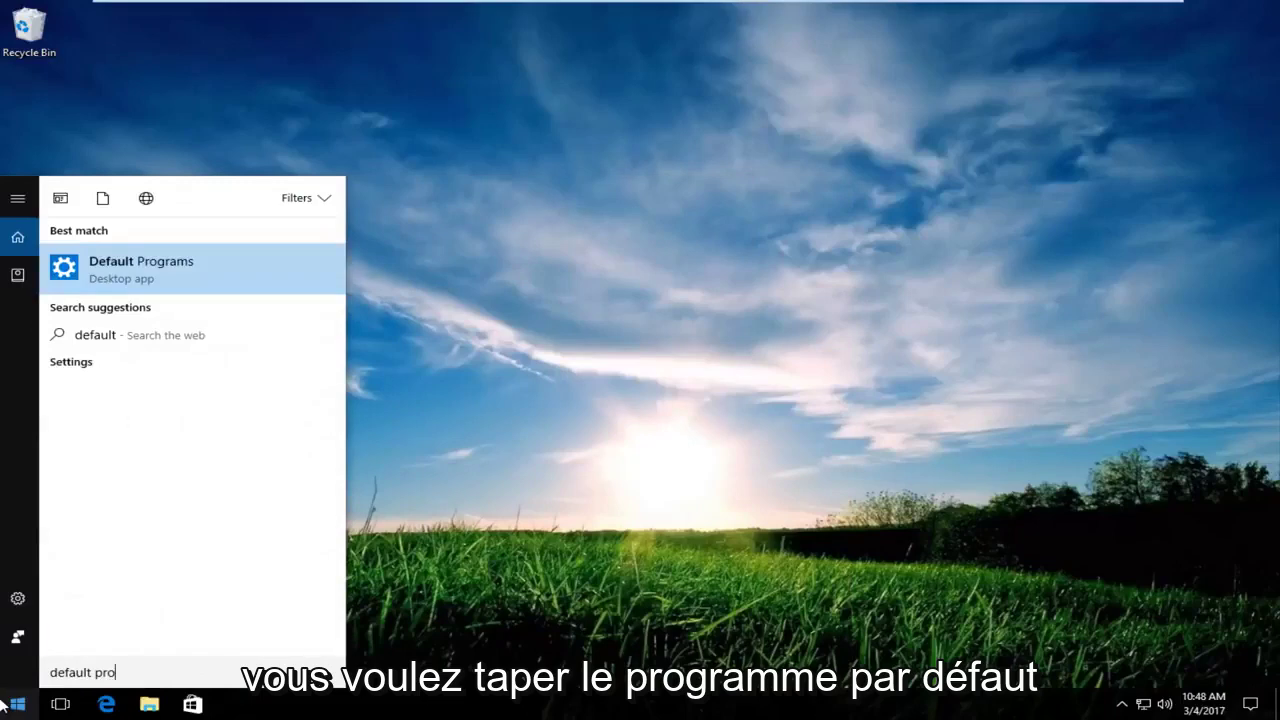
type("gram")
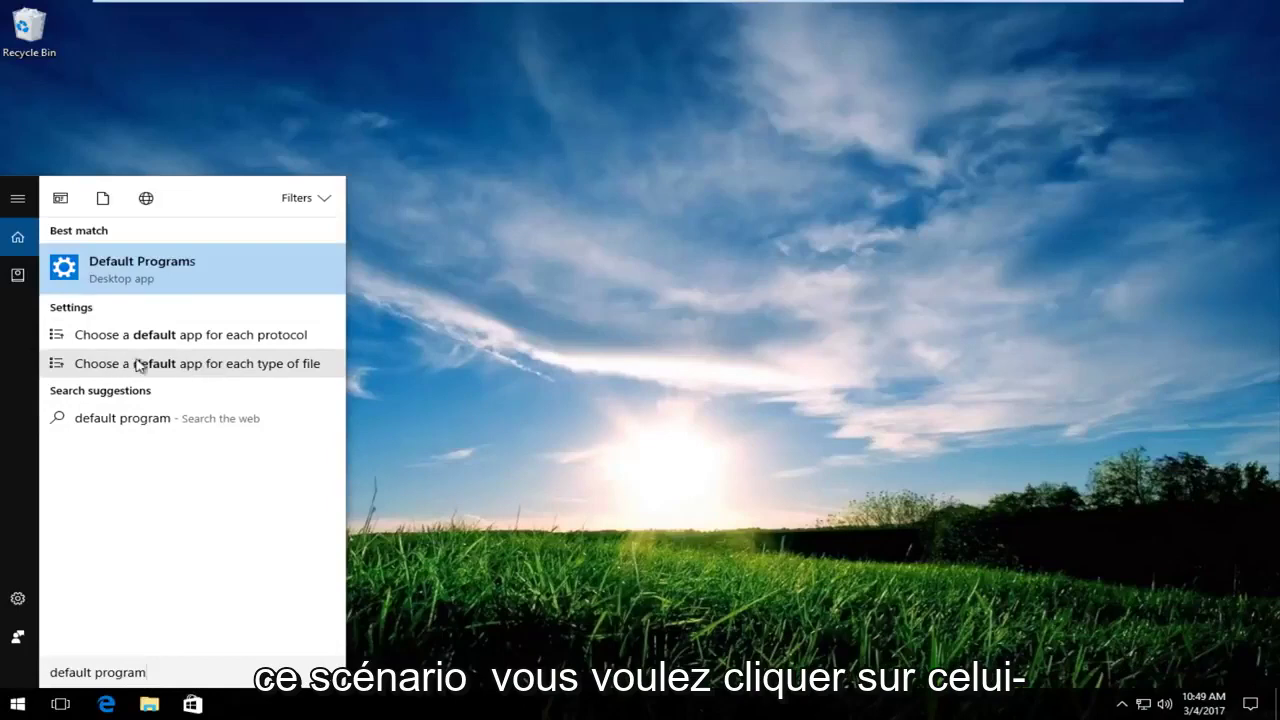
- Open 'Choose a default app for each type of file' and scroll down to the .cpl entry
left_click(200, 365)
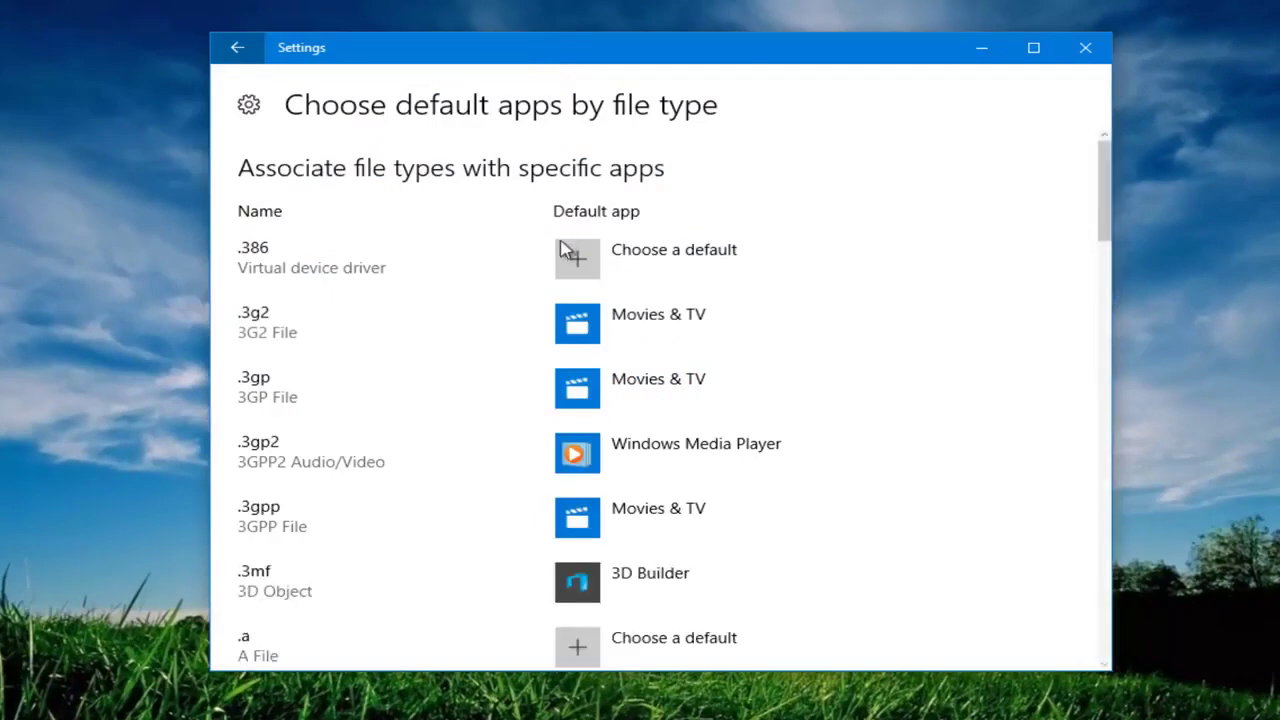
scroll(571, 251, "down", 3)
scroll(520, 240, "up", 3)
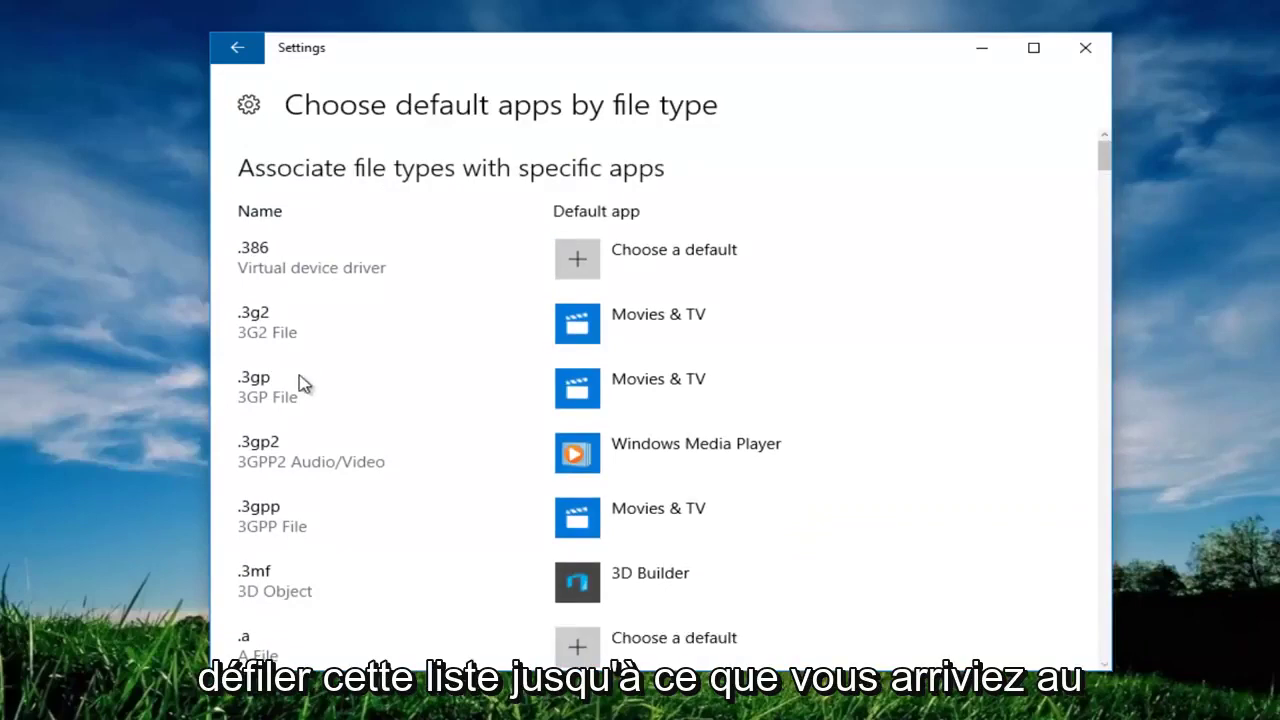
scroll(306, 380, "down", 3)
scroll(306, 385, "down", 20)
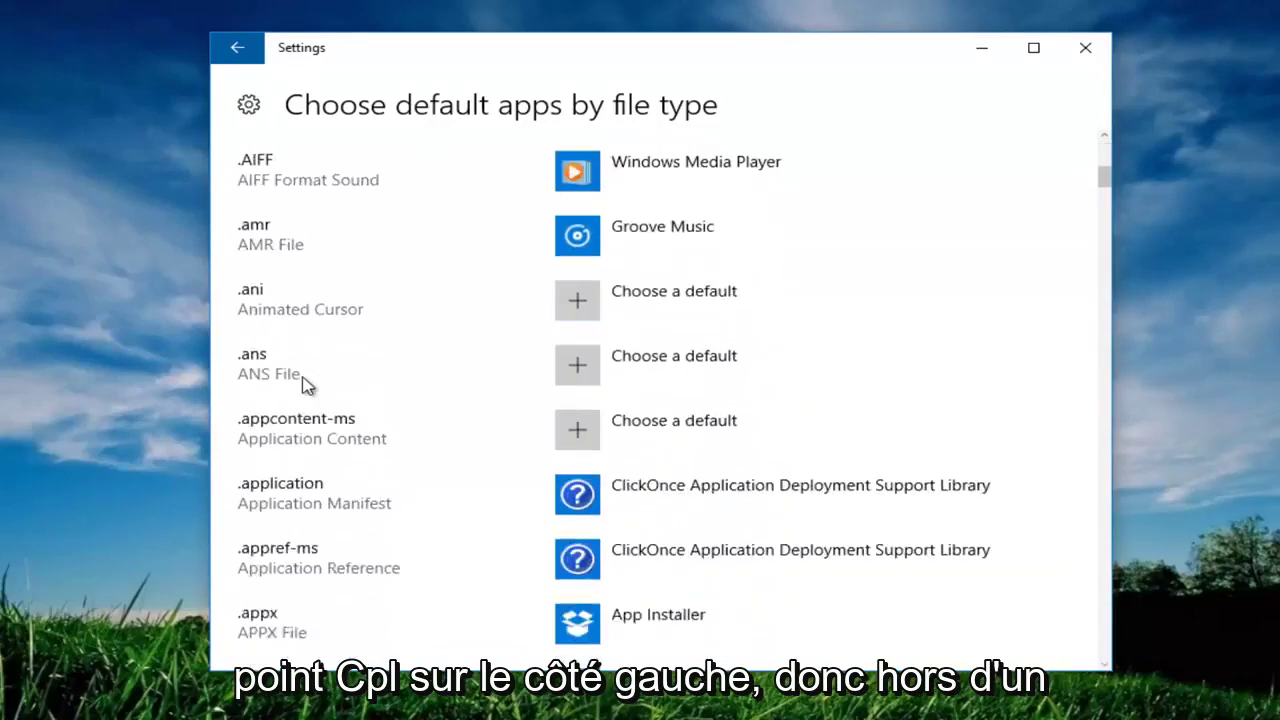
scroll(306, 392, "down", 20)
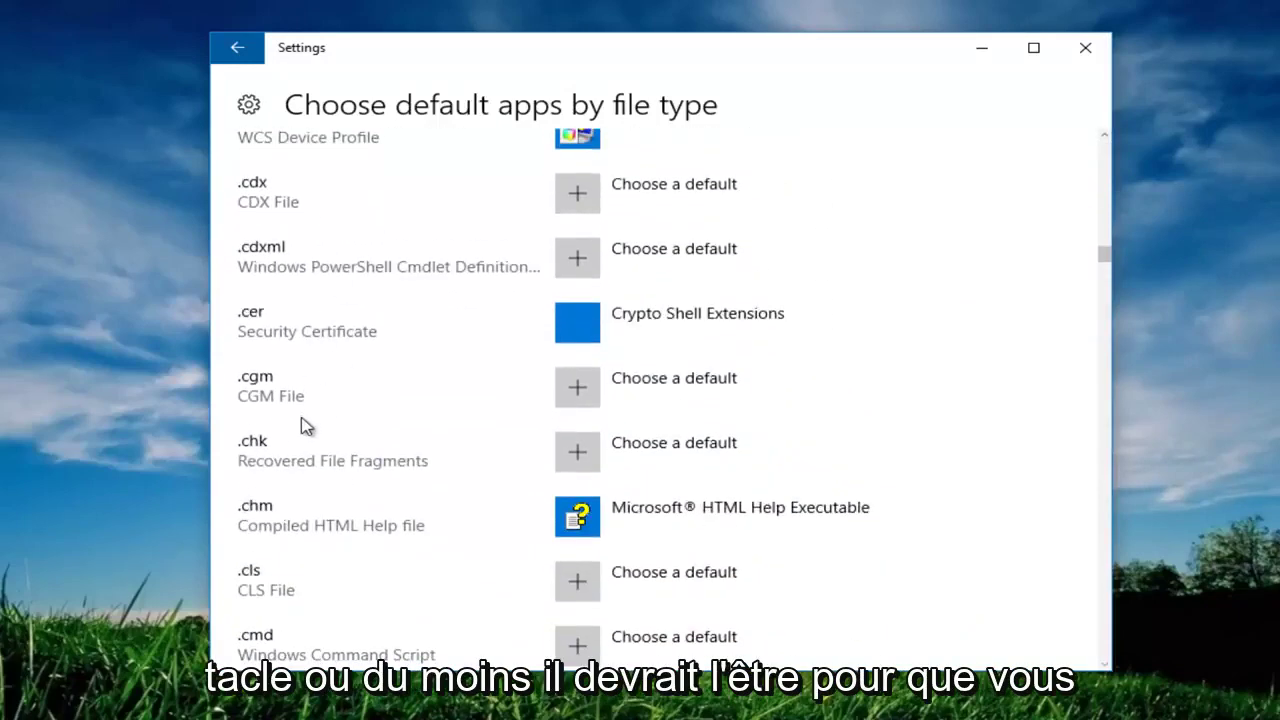
scroll(306, 424, "down", 6)
scroll(306, 425, "down", 3)
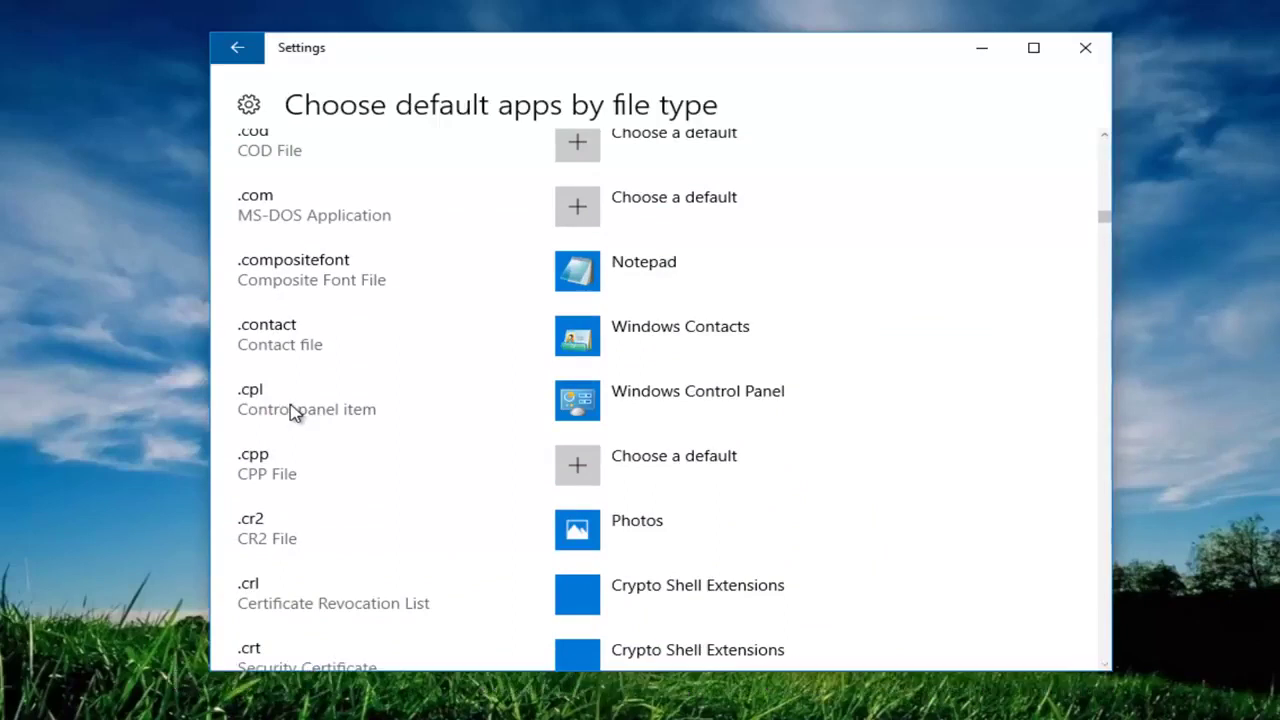
- Keep Windows Control Panel as the default app for .cpl files
left_click(690, 406)
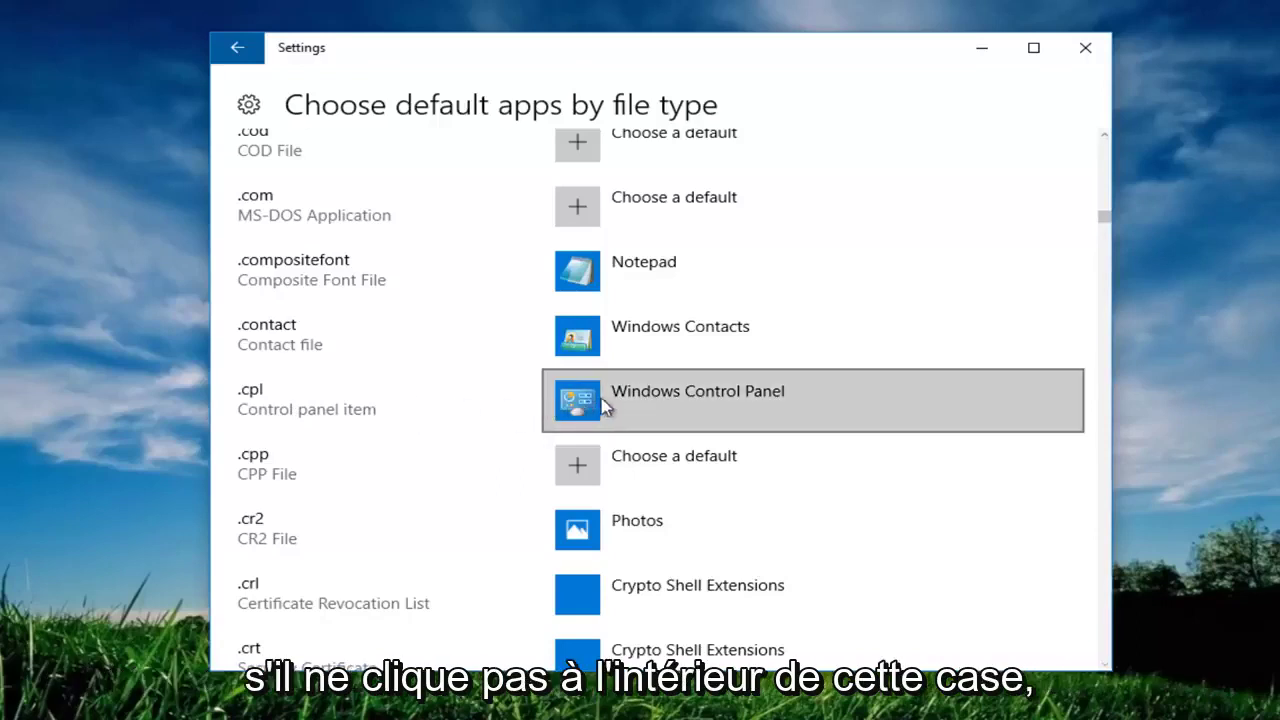
left_click(645, 405)
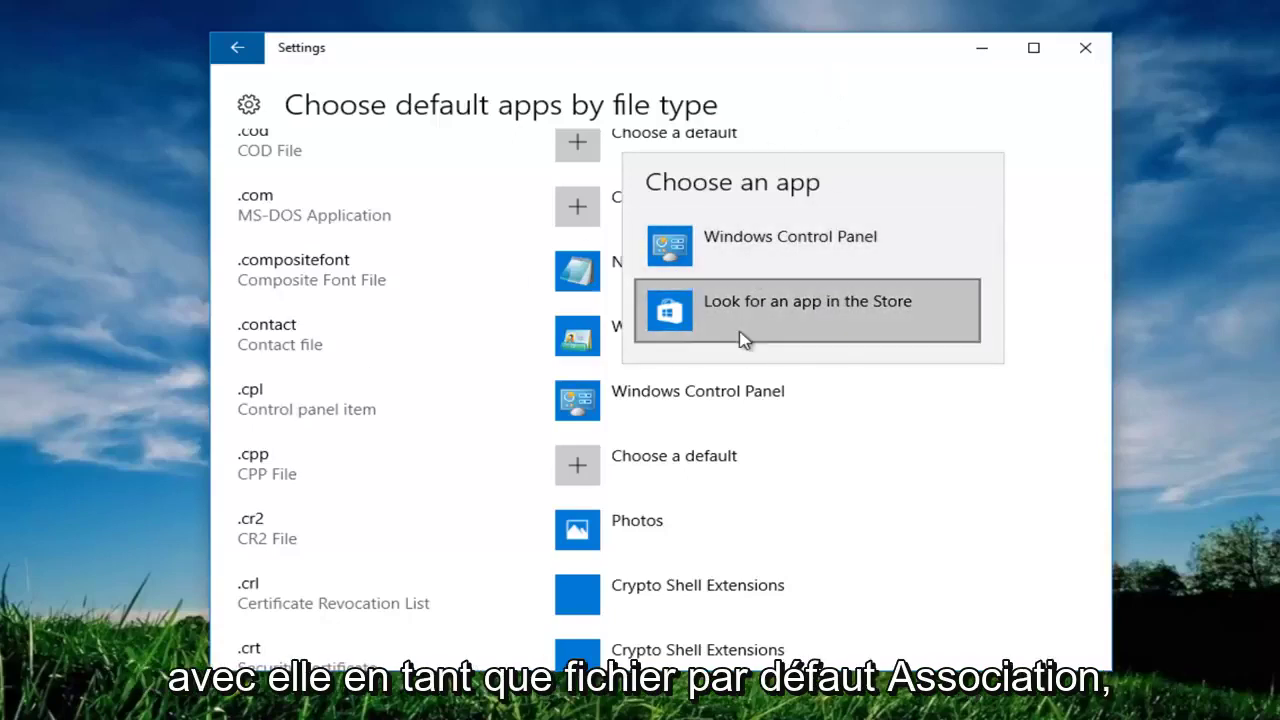
left_click(308, 420)
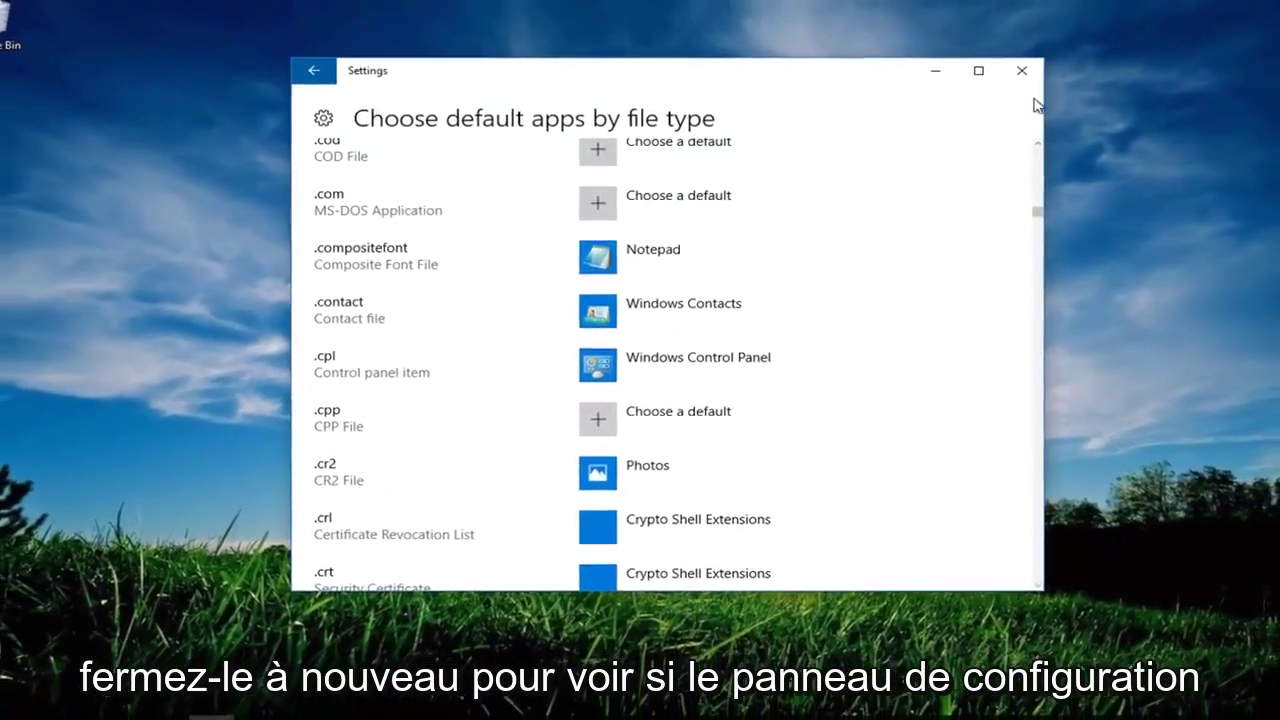
- Close the Settings window, leaving the empty desktop
left_click(1021, 70)
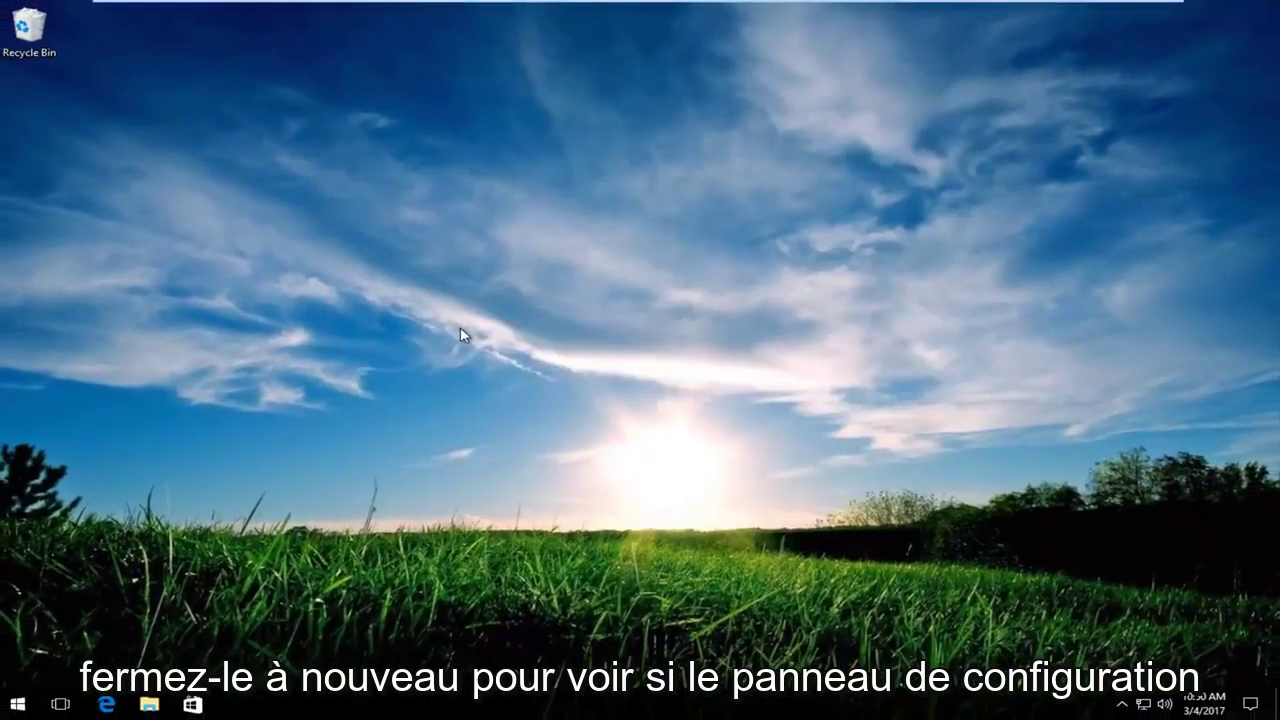